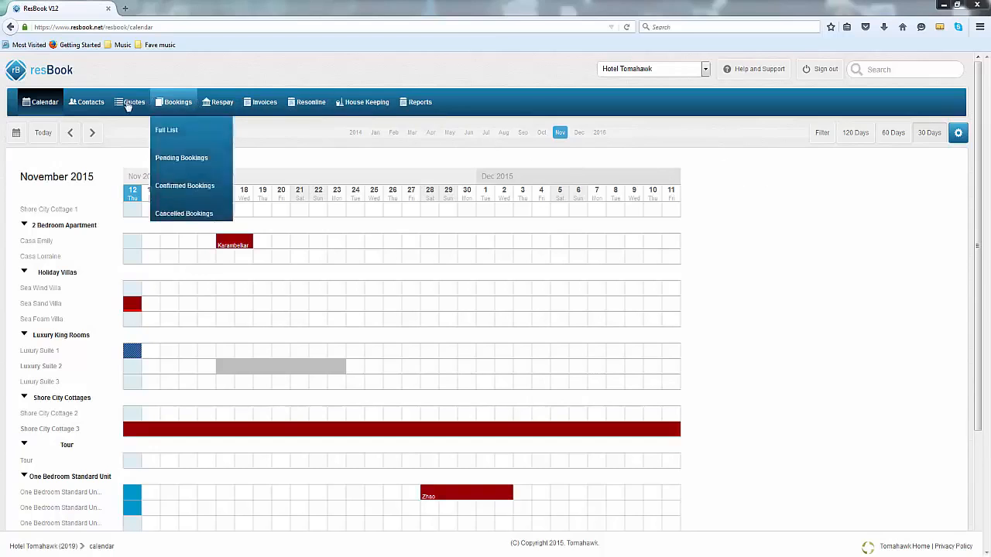
- Start a new quote and select the Support Tomahawk contact as its guest
{"action": "mouse_move", "coordinate": [129, 101]}
{"action": "left_click", "coordinate": [131, 131]}
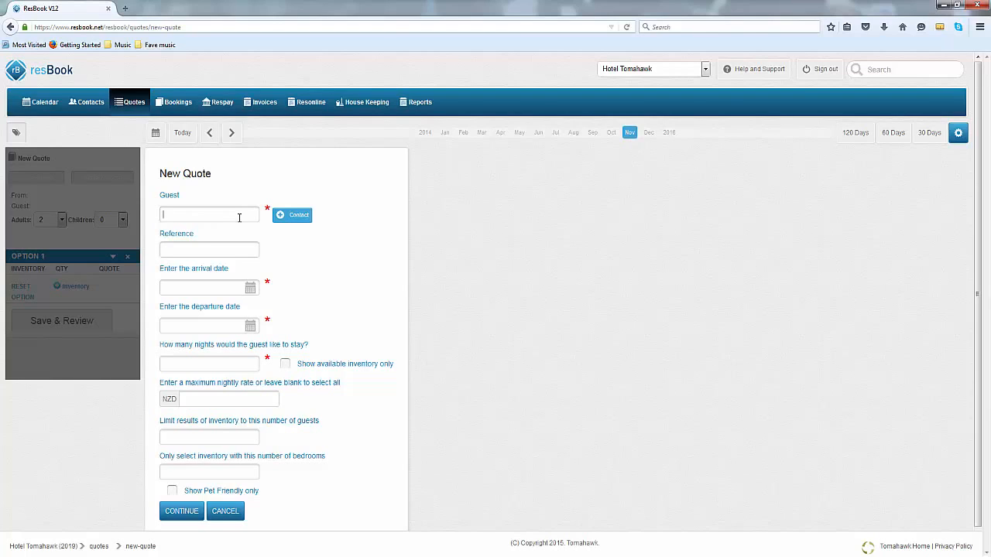
{"action": "left_click", "coordinate": [239, 217]}
{"action": "type", "text": "Supp"}
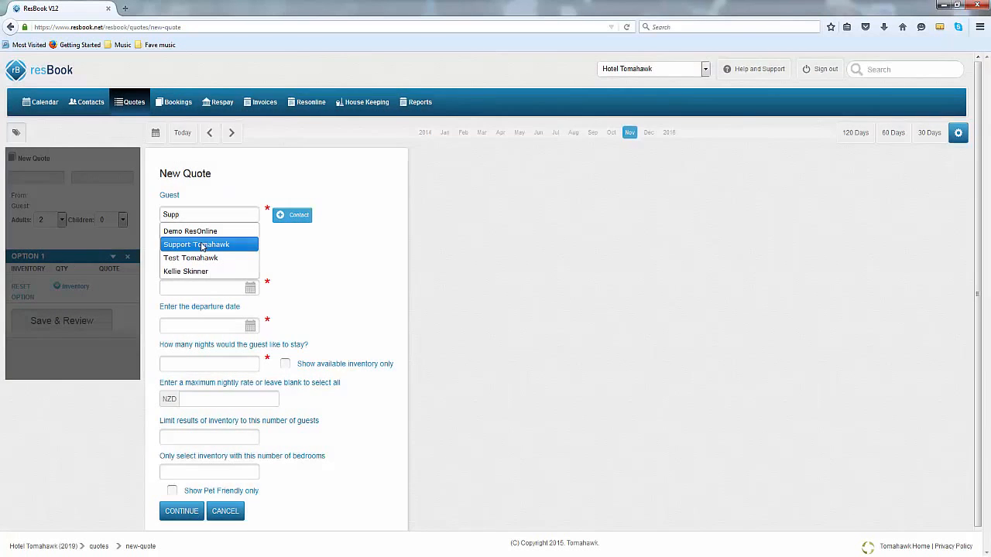
{"action": "left_click", "coordinate": [199, 245]}
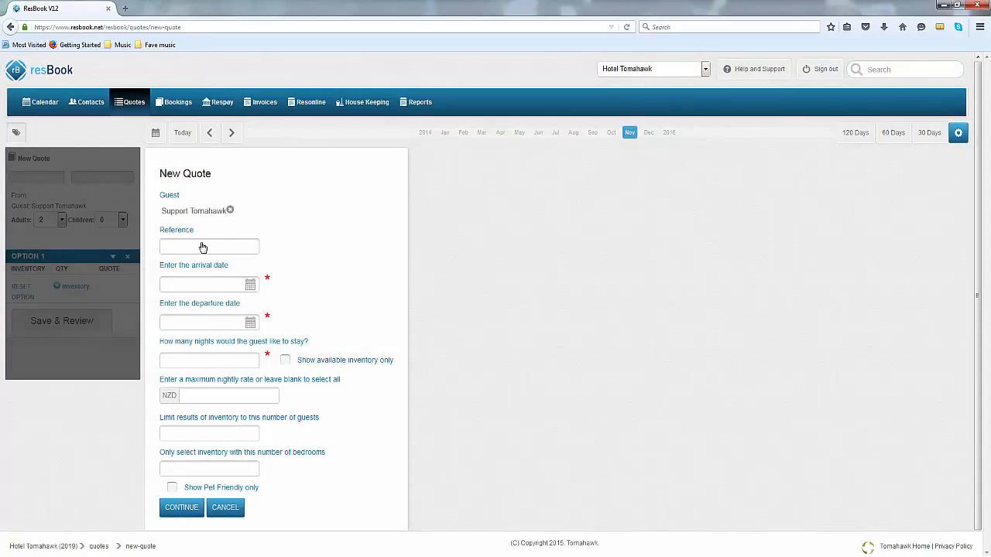
- Set the quote's stay from 18-11-2015 to 20-11-2015, restrict it to available inventory, and continue to the availability calendar
{"action": "left_click", "coordinate": [208, 281]}
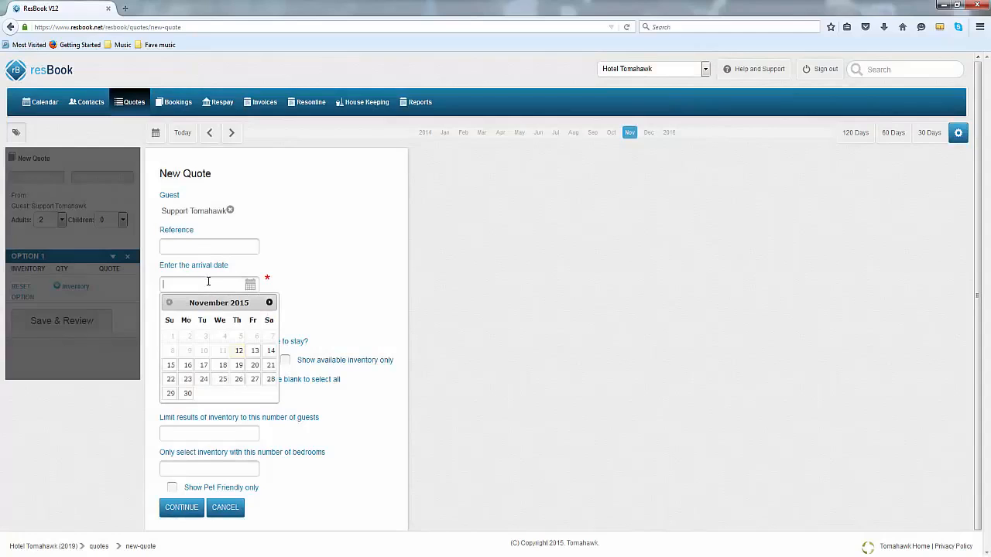
{"action": "left_click", "coordinate": [223, 366]}
{"action": "left_click", "coordinate": [249, 322]}
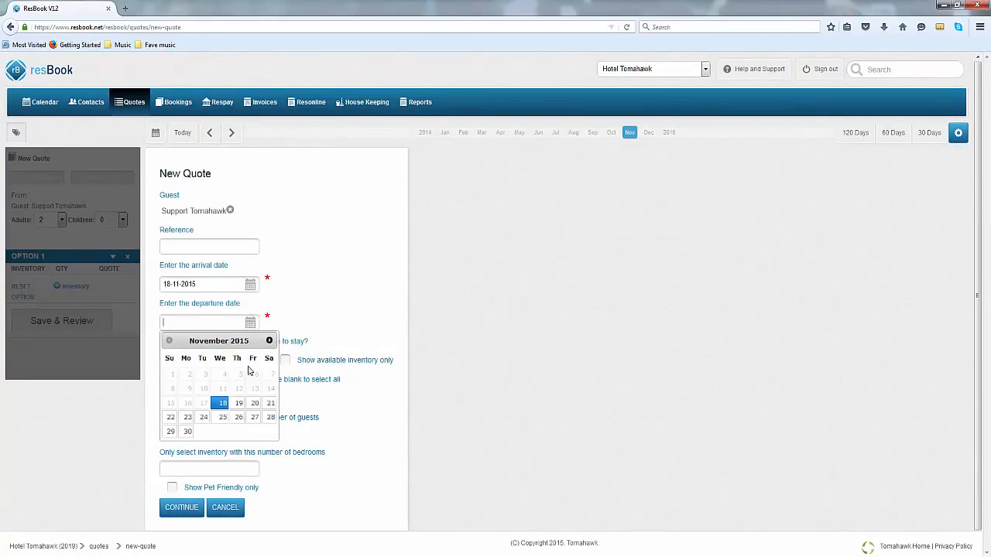
{"action": "left_click", "coordinate": [250, 407]}
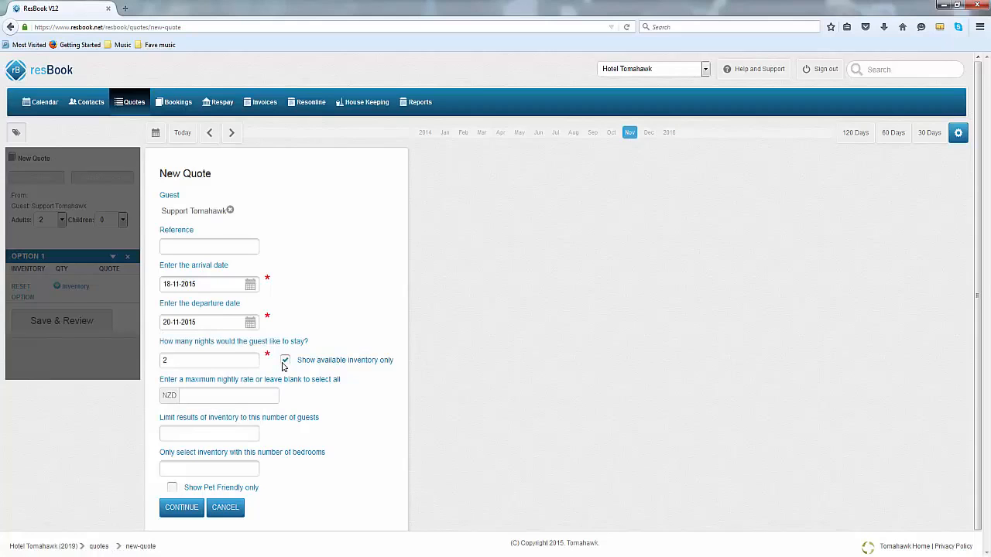
{"action": "left_click", "coordinate": [190, 511]}
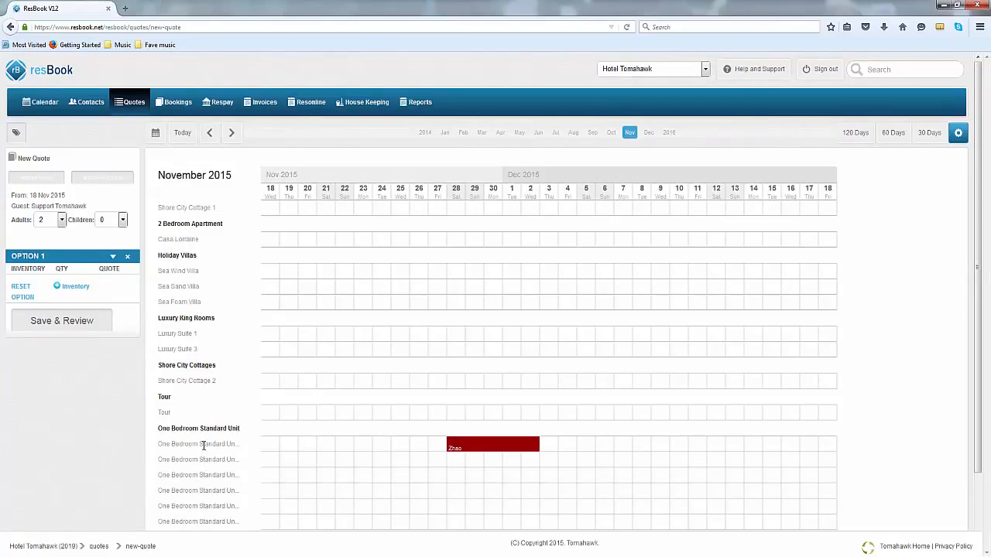
- Quote Shore City Cottage 1 from 18 Nov as Option 1, and Luxury Suite 1 as Option 2 using the current filter
{"action": "left_click", "coordinate": [269, 212]}
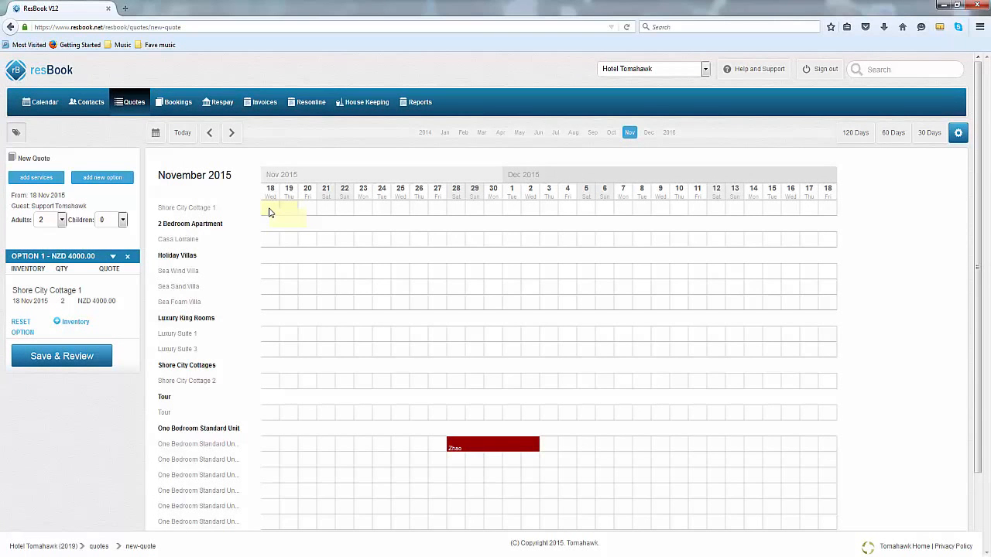
{"action": "left_click", "coordinate": [108, 178]}
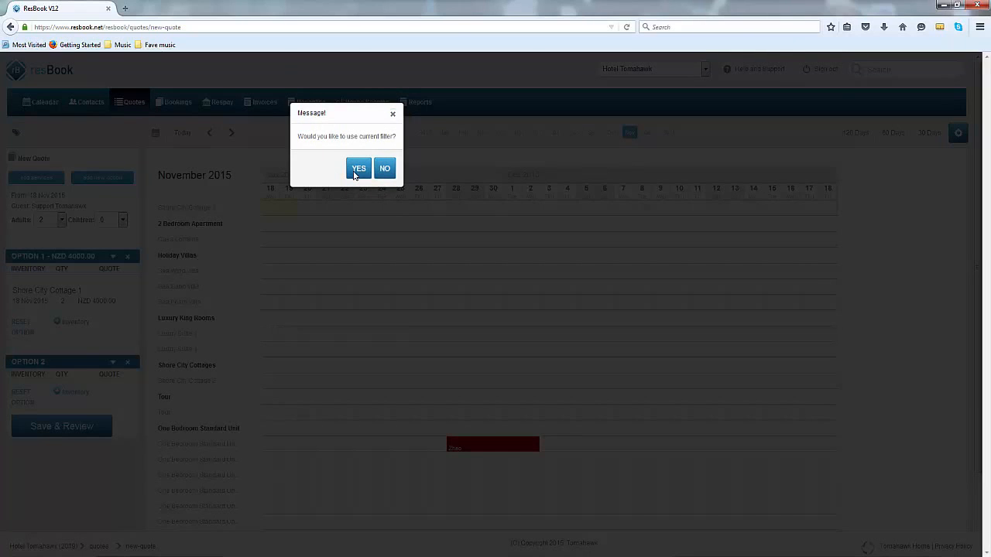
{"action": "left_click", "coordinate": [355, 174]}
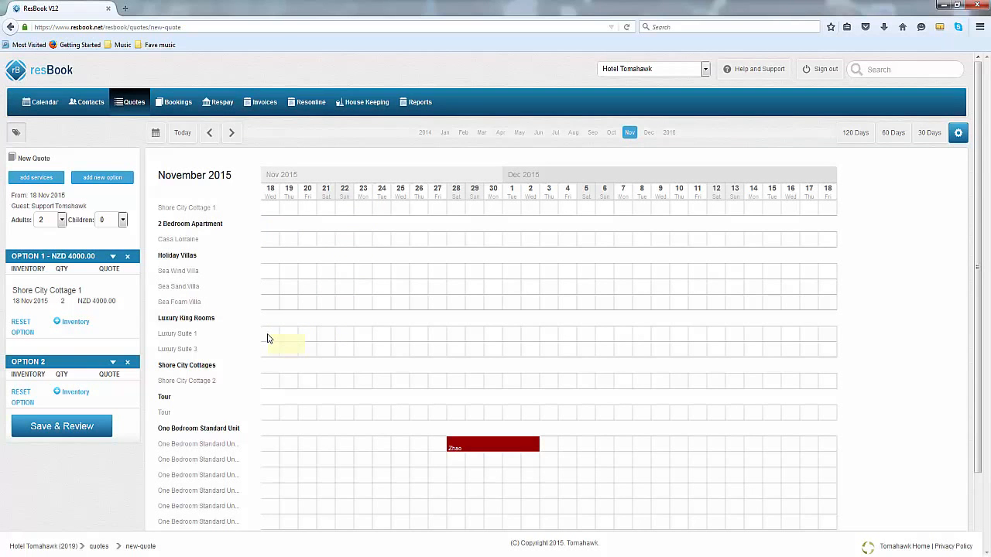
{"action": "left_click", "coordinate": [267, 338]}
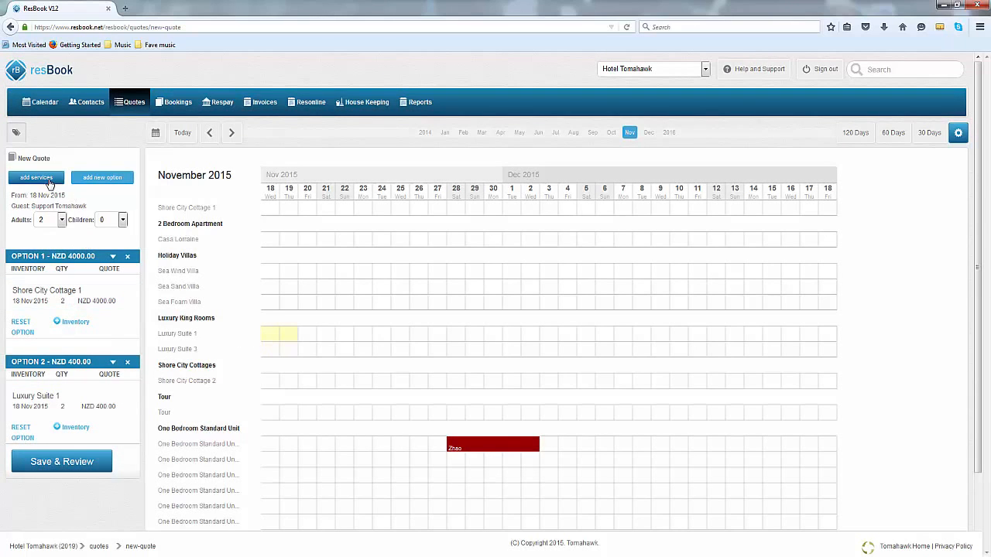
- Add one Cooked Breakfast service on 19 Nov 15 to Luxury Suite 1 in Option 2
{"action": "left_click", "coordinate": [39, 179]}
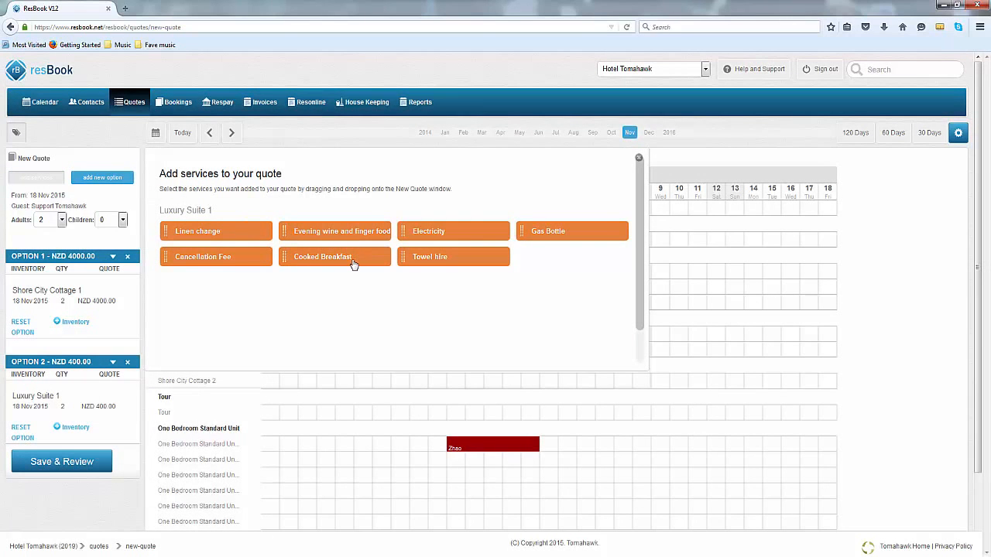
{"action": "left_click_drag", "start_coordinate": [353, 256], "coordinate": [94, 411]}
{"action": "left_click", "coordinate": [210, 395]}
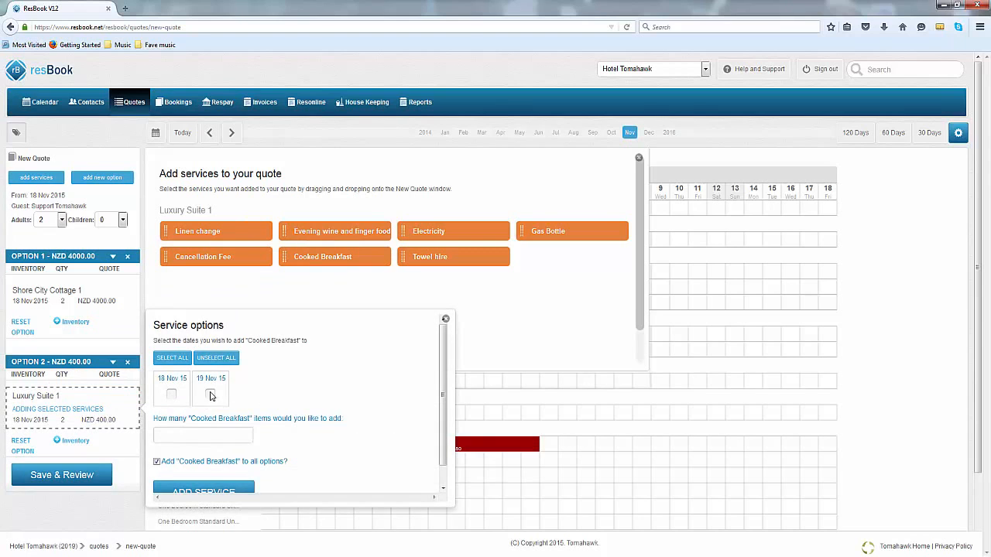
{"action": "left_click", "coordinate": [214, 436]}
{"action": "type", "text": "1"}
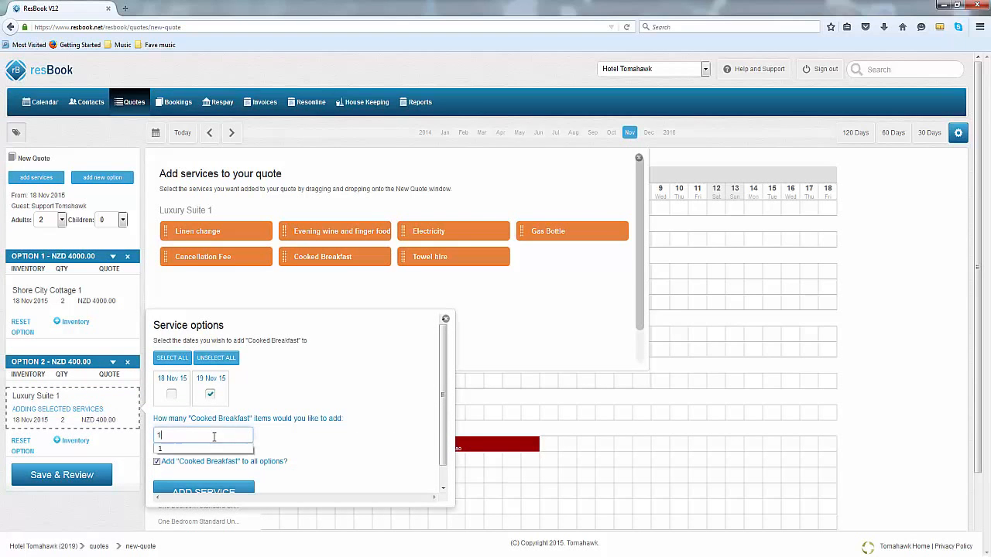
{"action": "scroll", "coordinate": [217, 481], "scroll_direction": "down", "scroll_amount": 1}
{"action": "left_click", "coordinate": [216, 482]}
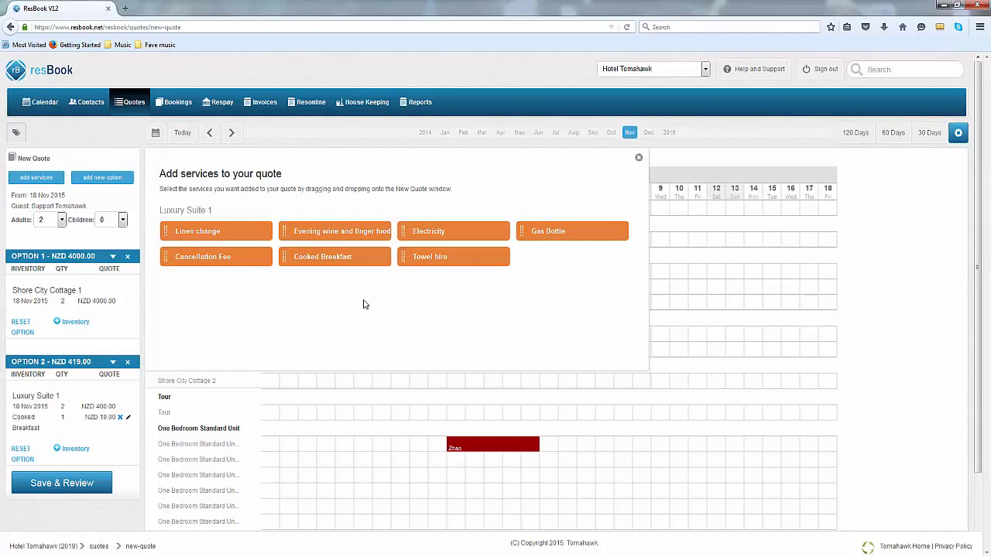
{"action": "left_click", "coordinate": [638, 158]}
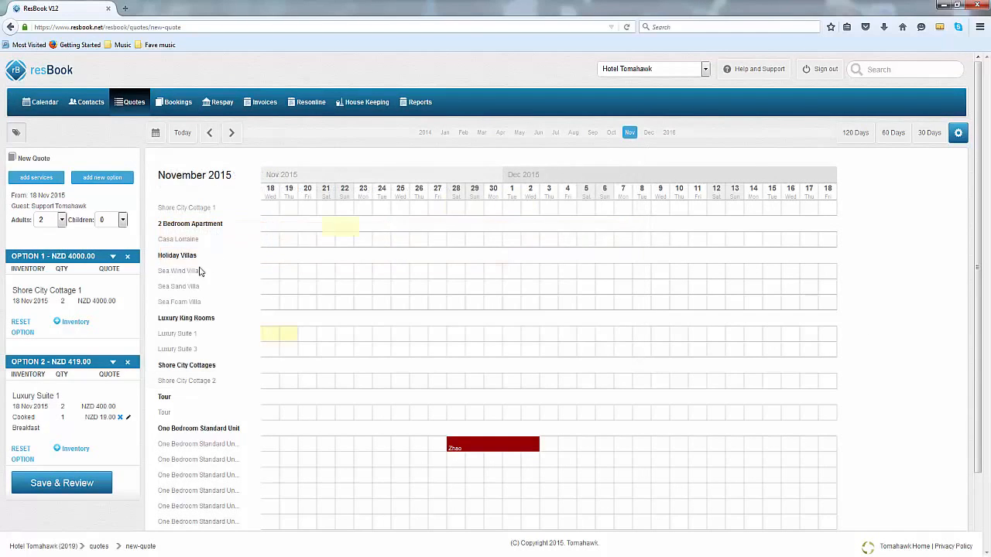
- Save the quote for review and inspect its adult and child counts and the discount type choices for Option 1
{"action": "left_click", "coordinate": [66, 491]}
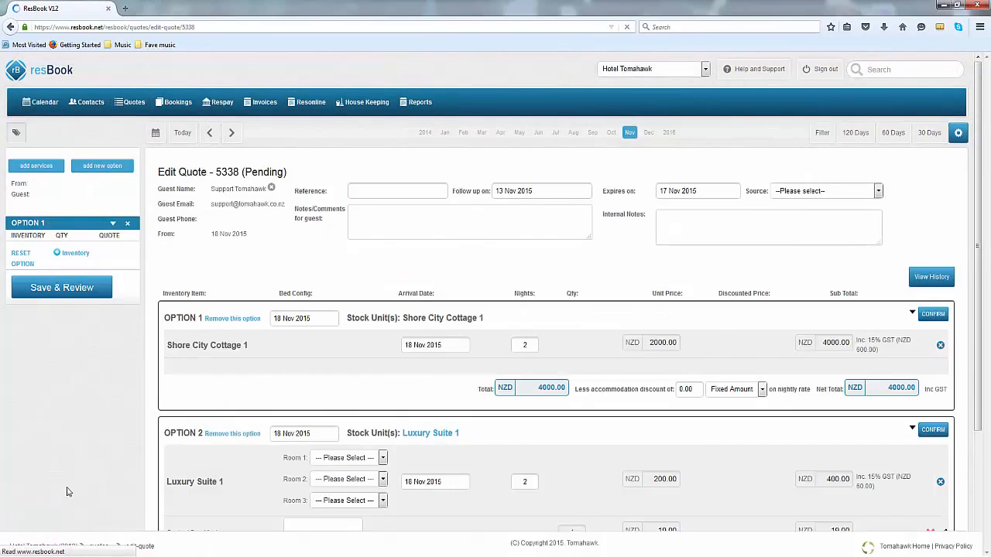
{"action": "scroll", "coordinate": [777, 438], "scroll_direction": "down", "scroll_amount": 3}
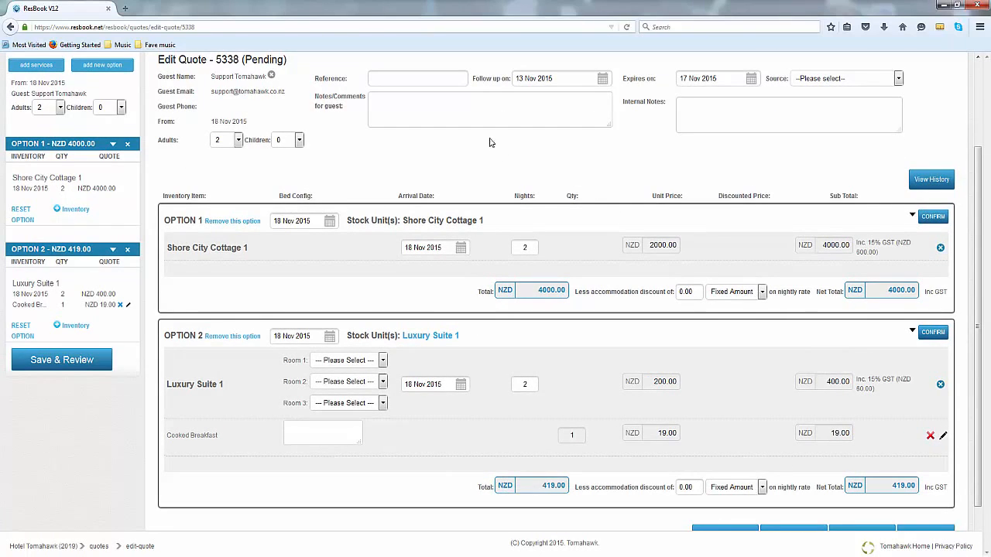
{"action": "left_click", "coordinate": [229, 147]}
{"action": "left_click", "coordinate": [229, 148]}
{"action": "left_click", "coordinate": [280, 148]}
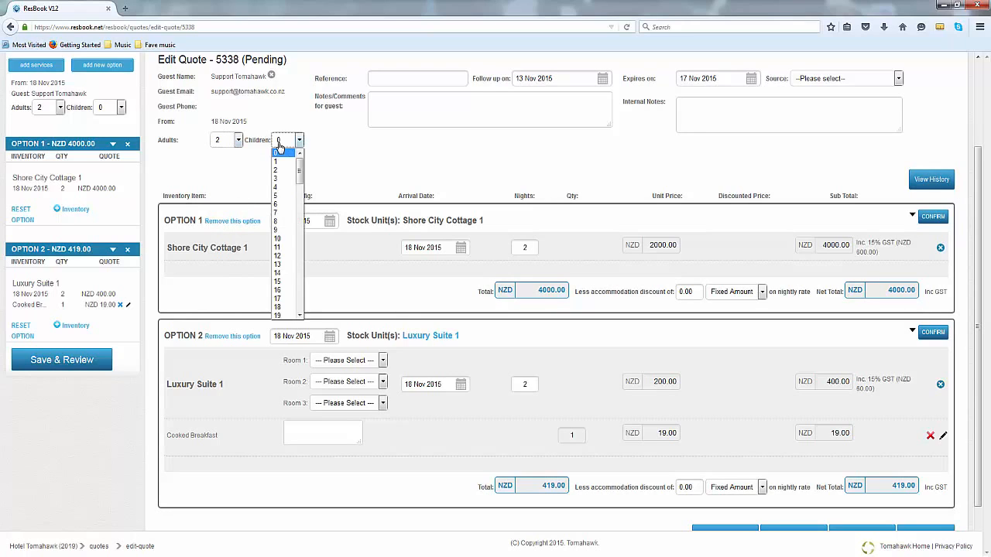
{"action": "left_click", "coordinate": [281, 148]}
{"action": "left_click", "coordinate": [343, 155]}
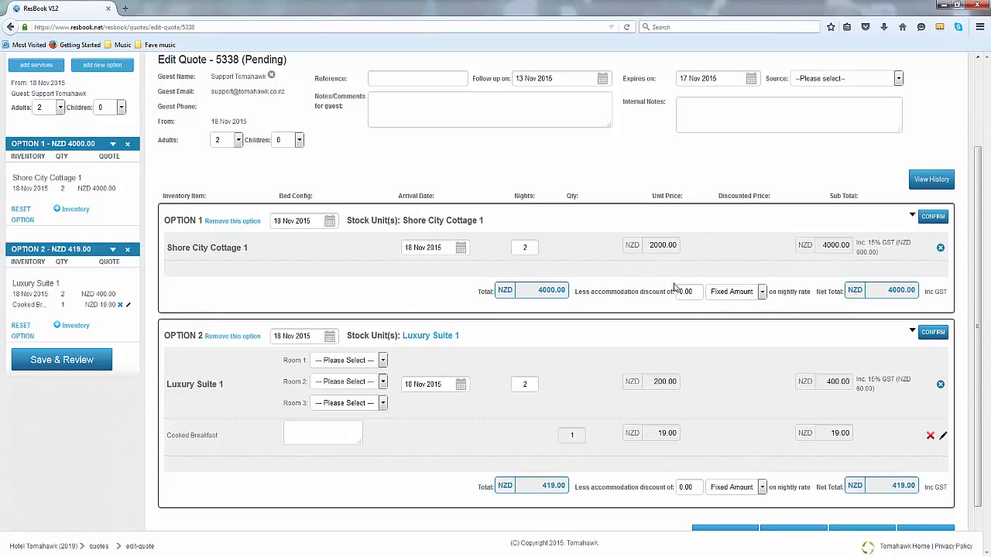
{"action": "left_click", "coordinate": [762, 293]}
{"action": "left_click", "coordinate": [762, 302]}
{"action": "scroll", "coordinate": [755, 368], "scroll_direction": "down", "scroll_amount": 1}
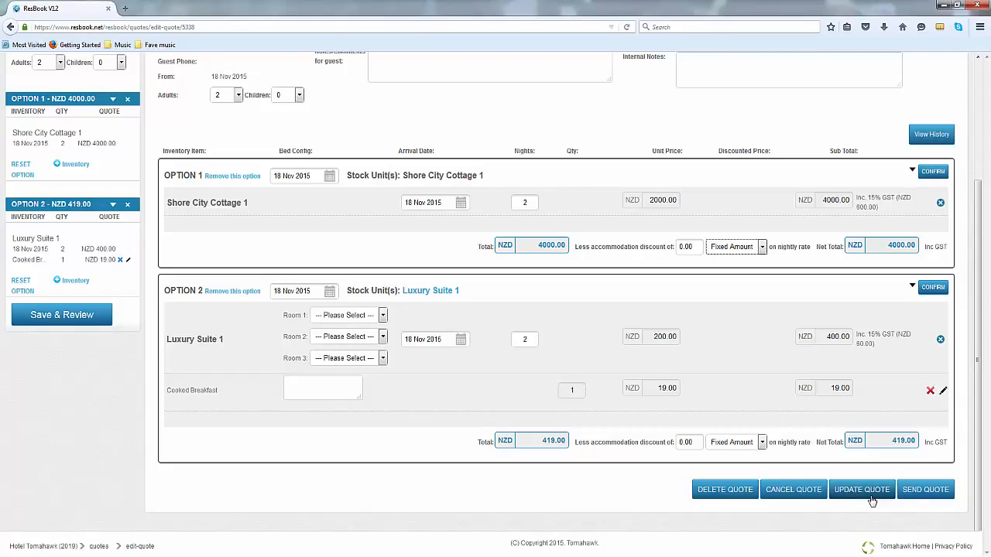
- Prepare the quote email for sending and review its recipient fields, both options and the closing confirmation link
{"action": "left_click", "coordinate": [921, 500]}
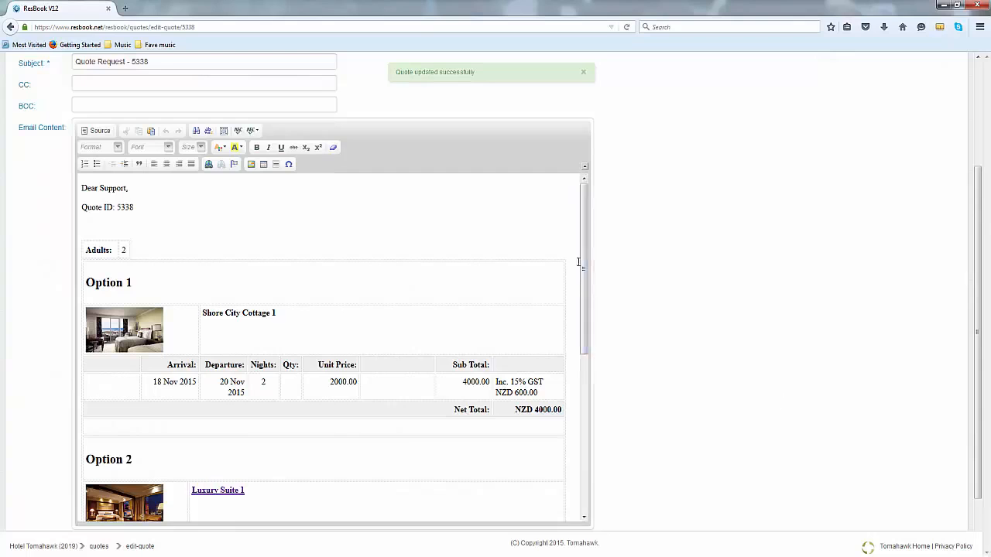
{"action": "left_click_drag", "start_coordinate": [583, 247], "coordinate": [586, 422]}
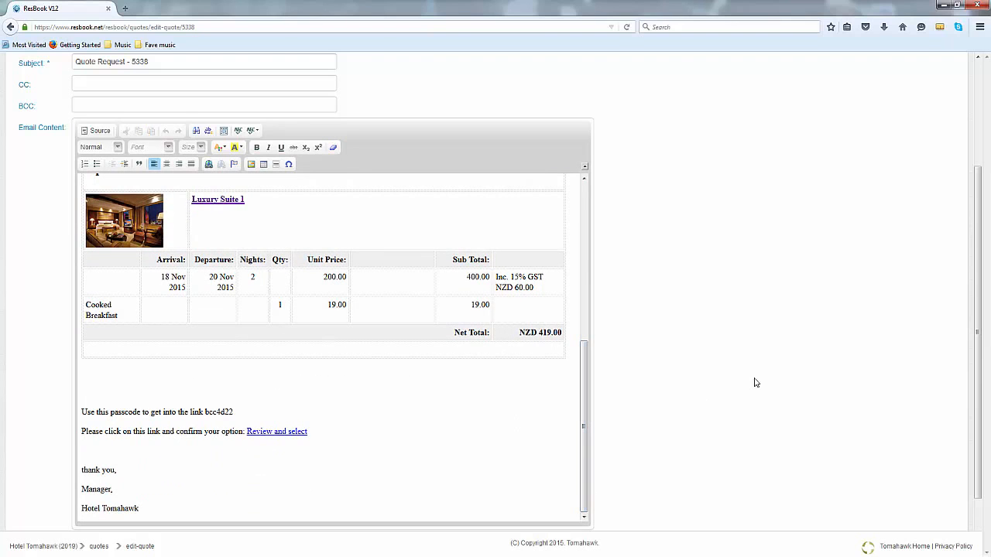
{"action": "scroll", "coordinate": [755, 383], "scroll_direction": "down", "scroll_amount": 2}
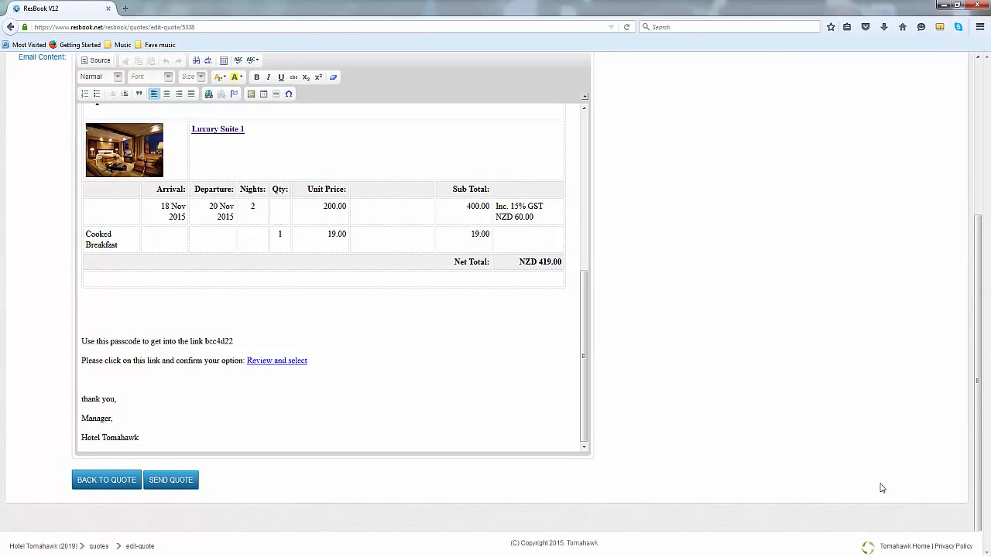
{"action": "left_click_drag", "start_coordinate": [980, 354], "coordinate": [979, 173]}
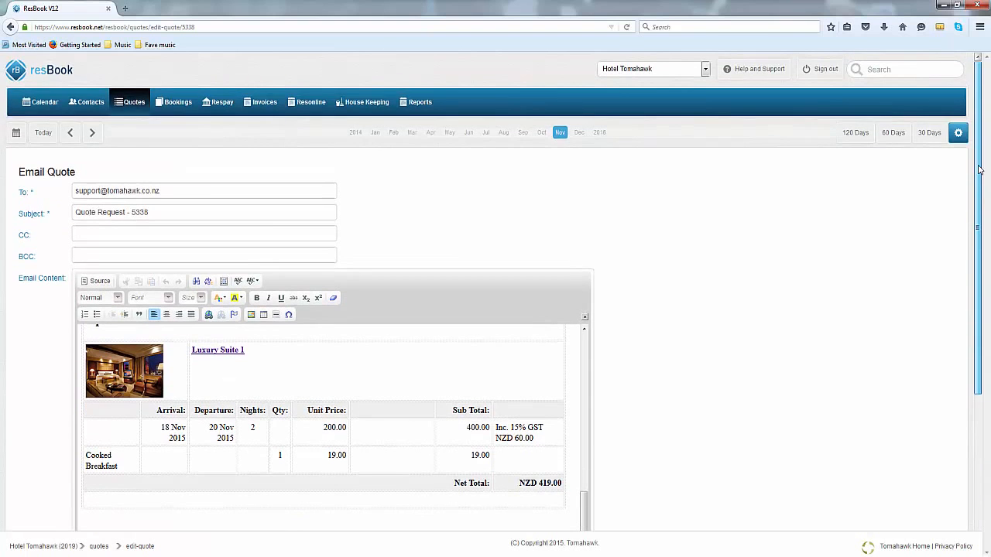
- Open the quote arriving 18 Nov 2015 from the pending quotes and confirm its Option 1, Shore City Cottage 1
{"action": "mouse_move", "coordinate": [130, 106]}
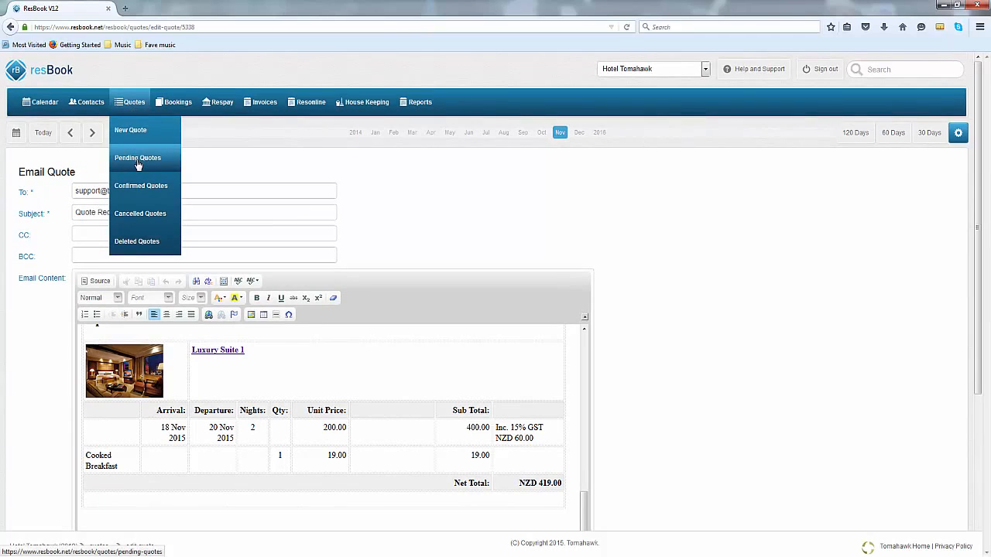
{"action": "left_click", "coordinate": [138, 157]}
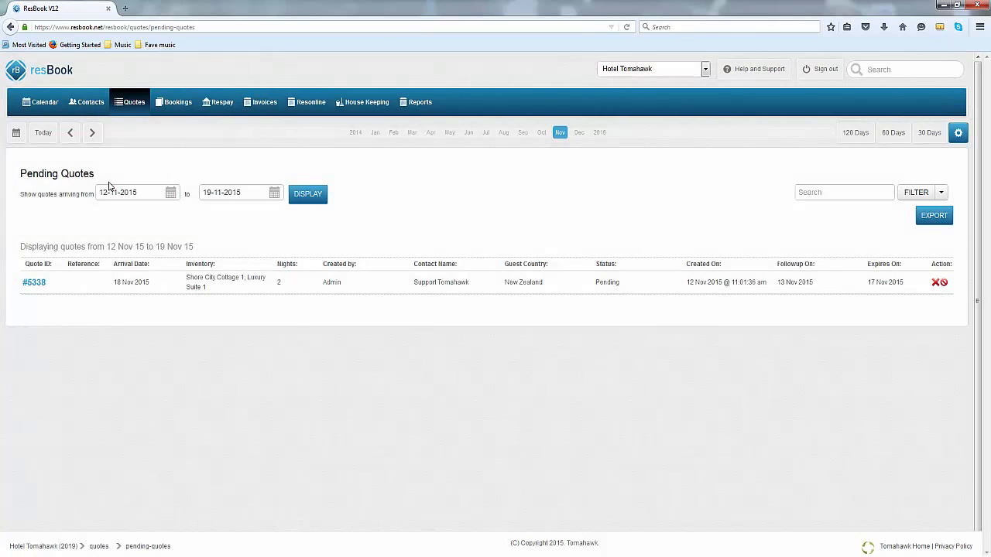
{"action": "left_click", "coordinate": [39, 288]}
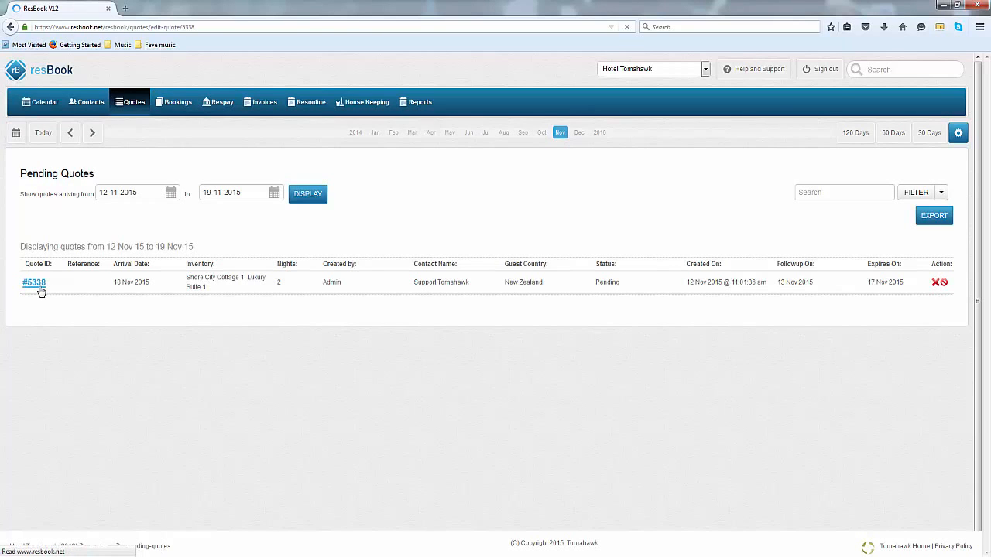
{"action": "scroll", "coordinate": [576, 403], "scroll_direction": "down", "scroll_amount": 2}
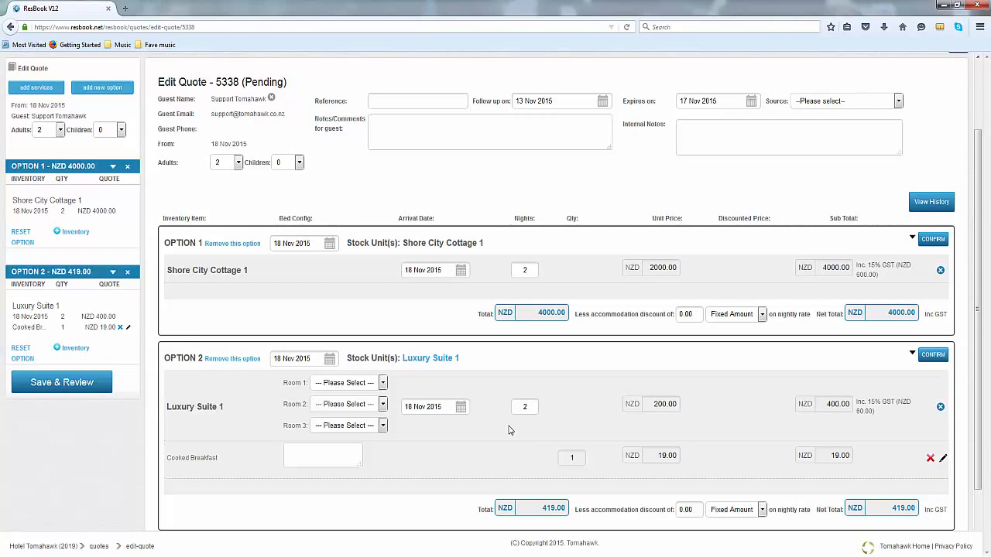
{"action": "left_click", "coordinate": [934, 242]}
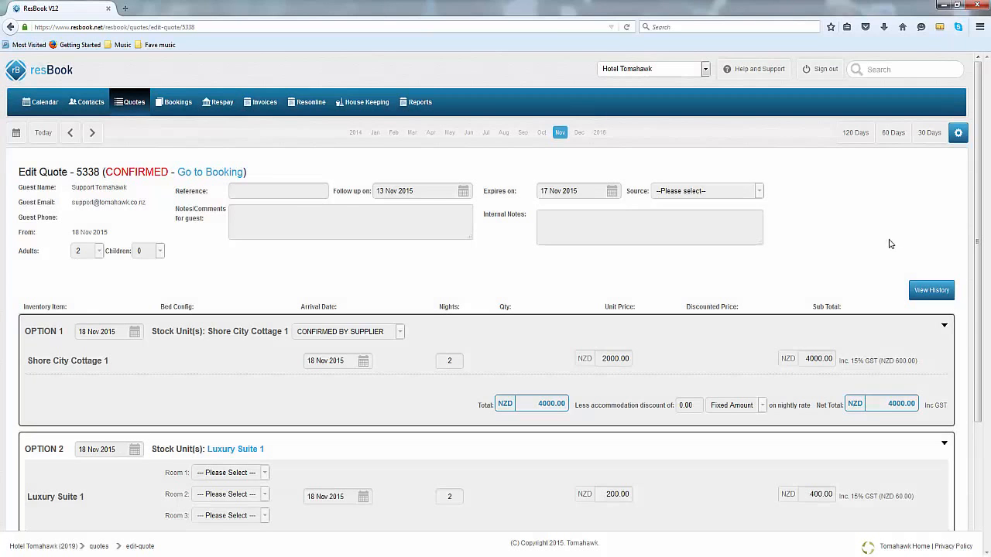
- Open the booking created from the confirmed quote, look through its available status choices, and close it
{"action": "left_click", "coordinate": [207, 172]}
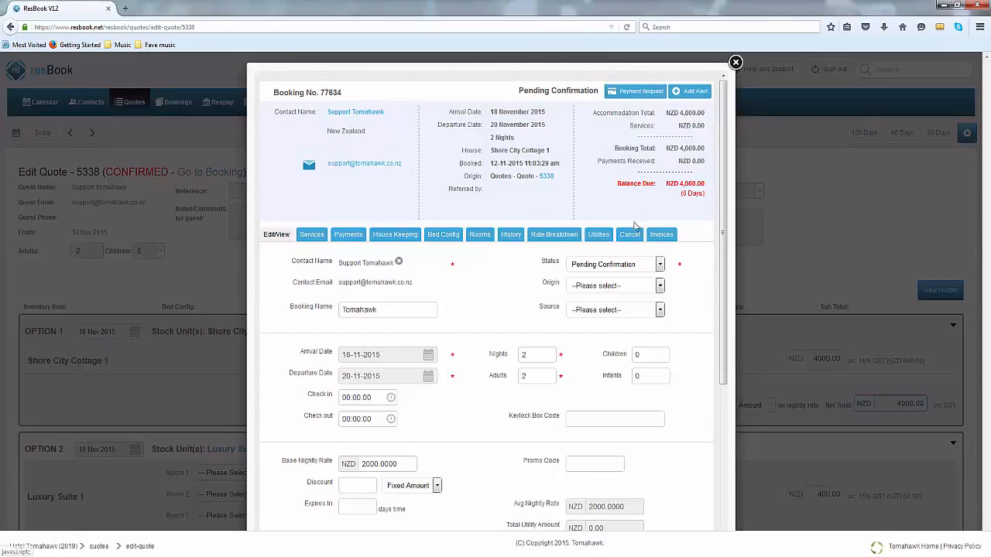
{"action": "left_click", "coordinate": [634, 268]}
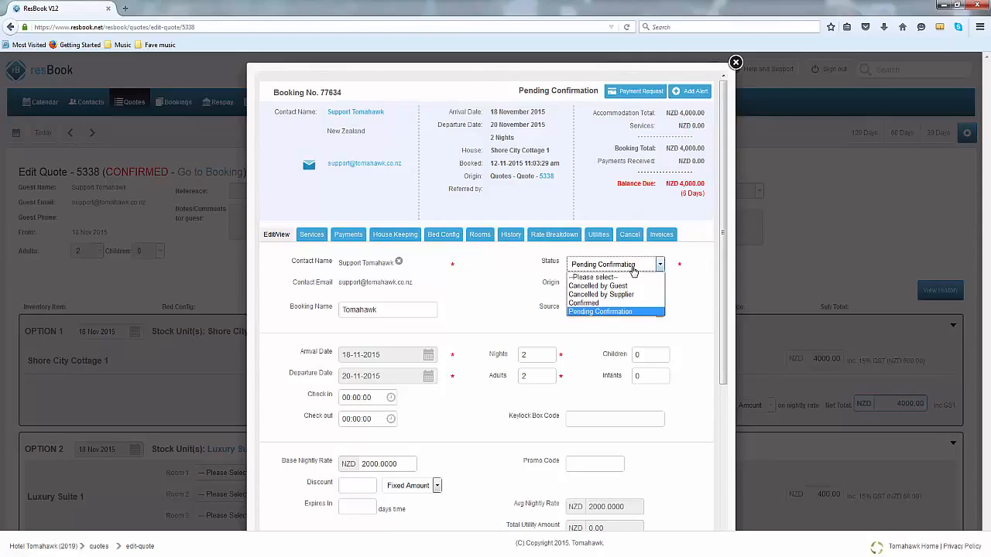
{"action": "left_click", "coordinate": [633, 268]}
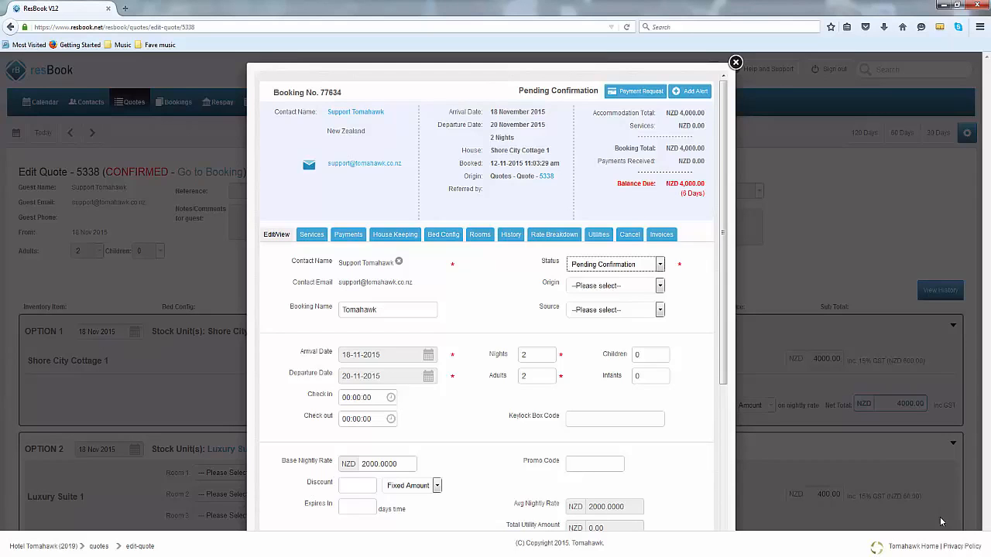
{"action": "left_click", "coordinate": [736, 62]}
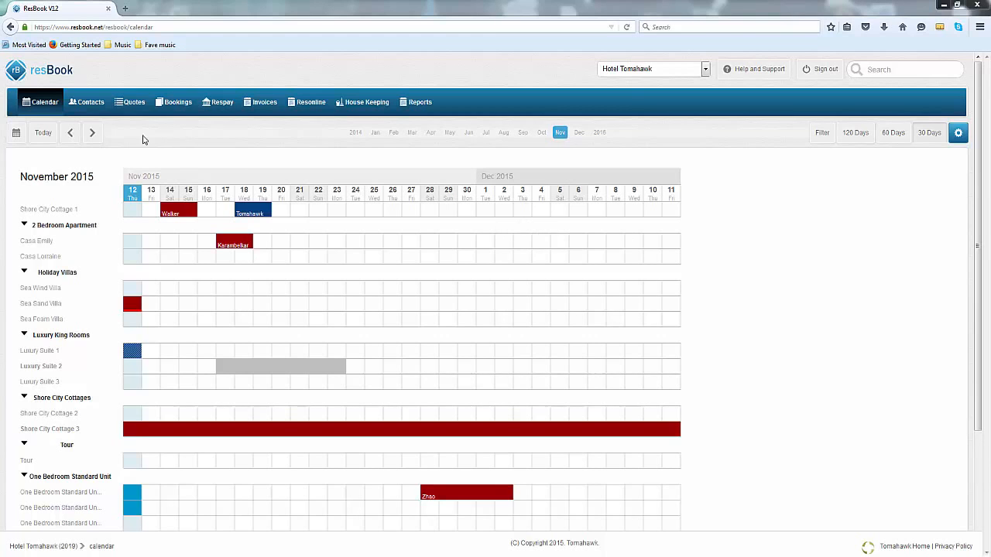
- Start a new contact with the Owners contact type and bring up its access and property assignment options
{"action": "left_click", "coordinate": [89, 103]}
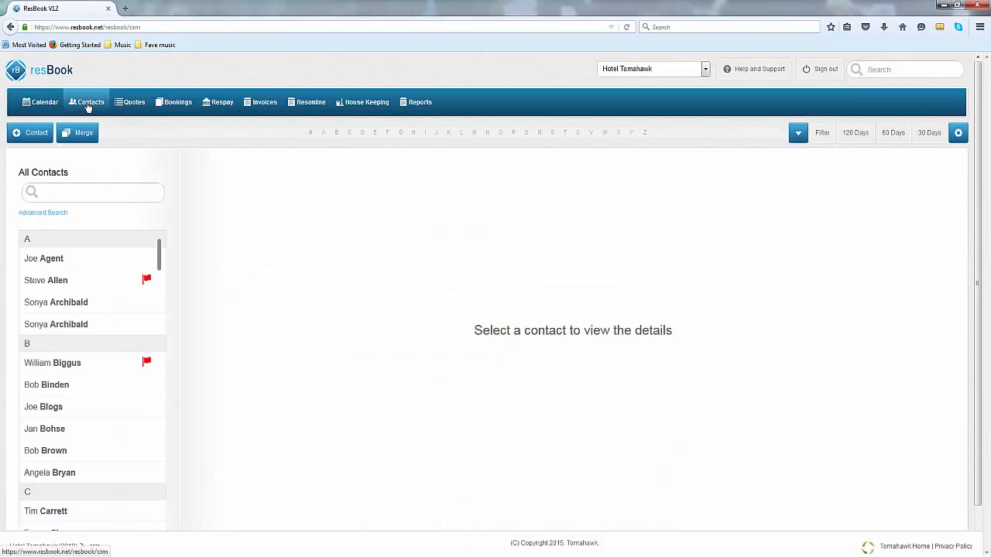
{"action": "left_click", "coordinate": [36, 138]}
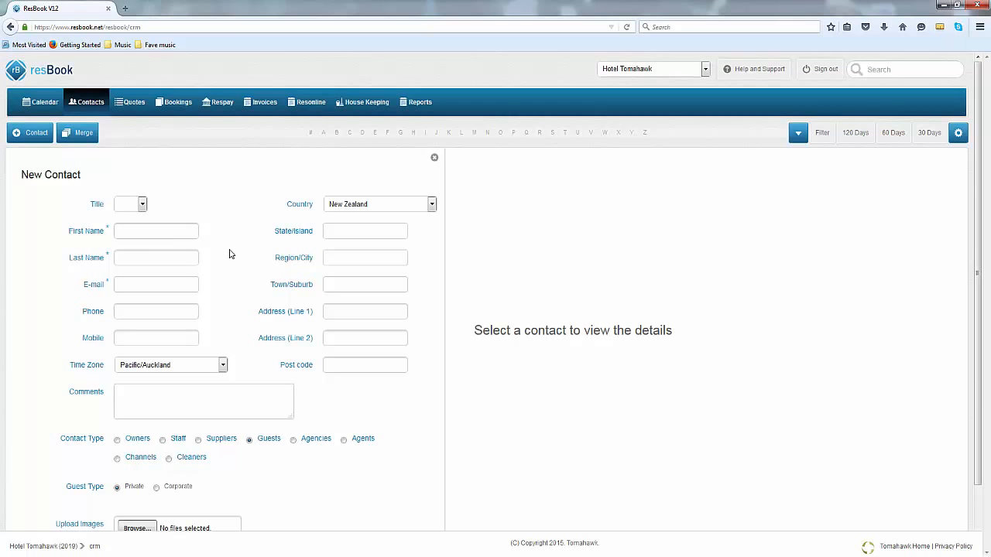
{"action": "left_click", "coordinate": [117, 440]}
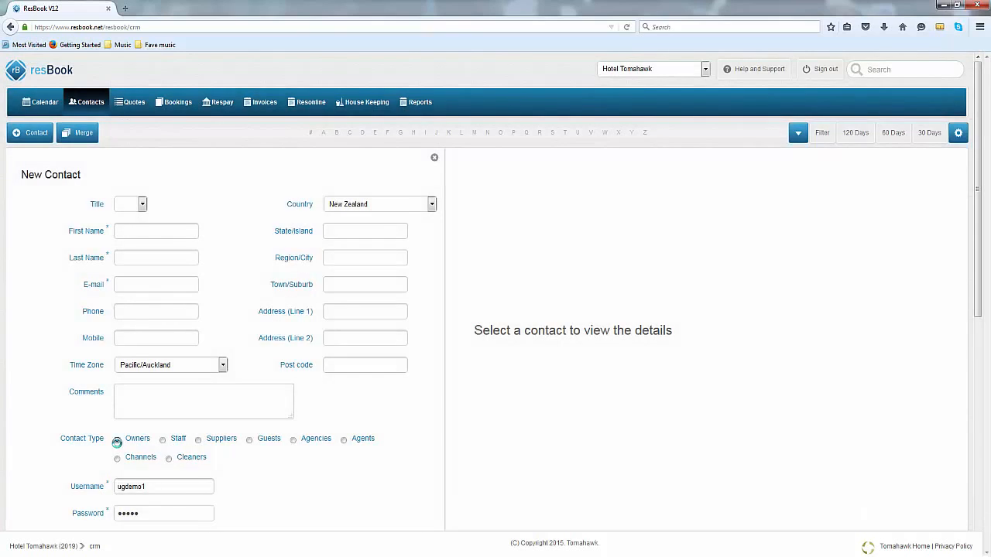
{"action": "scroll", "coordinate": [118, 446], "scroll_direction": "down", "scroll_amount": 2}
{"action": "scroll", "coordinate": [118, 444], "scroll_direction": "down", "scroll_amount": 4}
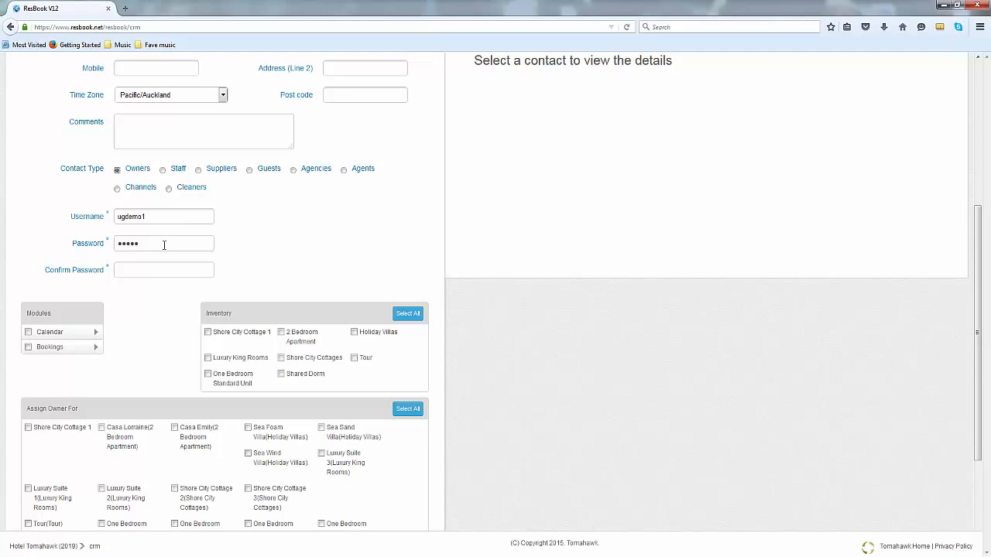
- Try to create the owner contact with Calendar and Bookings modules, Shore City Cottage 1 and 2 Bedroom Apartment inventory, and ownership of Shore City Cottage 1
{"action": "left_click", "coordinate": [29, 333]}
{"action": "left_click", "coordinate": [28, 348]}
{"action": "left_click", "coordinate": [208, 333]}
{"action": "left_click", "coordinate": [281, 333]}
{"action": "scroll", "coordinate": [161, 333], "scroll_direction": "down", "scroll_amount": 4}
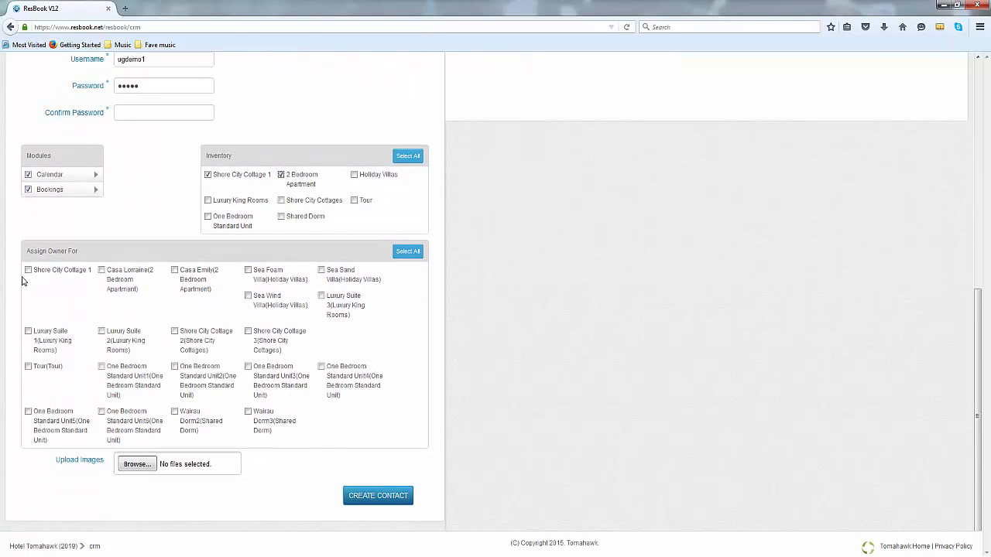
{"action": "left_click", "coordinate": [29, 271]}
{"action": "left_click", "coordinate": [392, 496]}
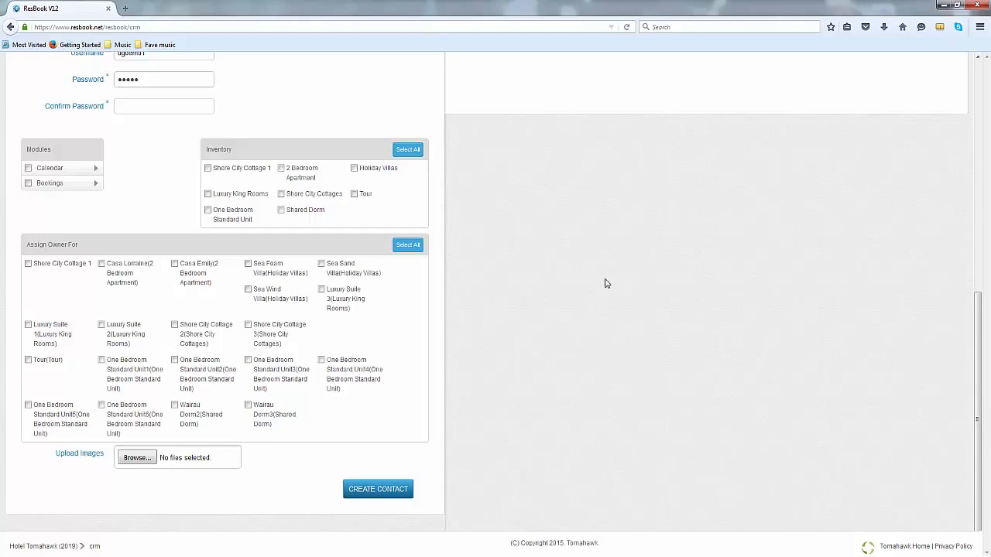
- Open the Owner Statement financial report for Shore City Cottage 1 covering 01-11-2015 to 30-11-2015
{"action": "scroll", "coordinate": [582, 280], "scroll_direction": "up", "scroll_amount": 3}
{"action": "scroll", "coordinate": [582, 279], "scroll_direction": "up", "scroll_amount": 6}
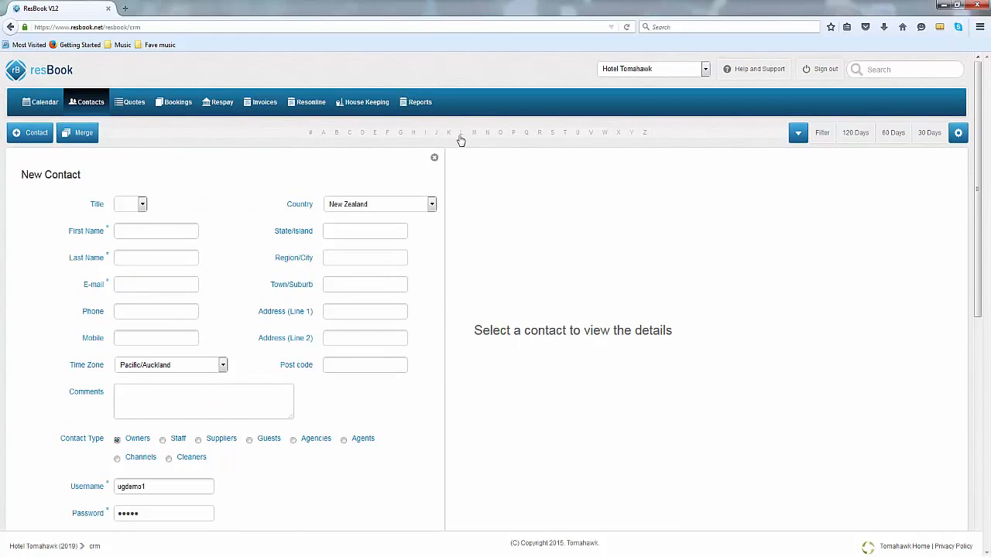
{"action": "mouse_move", "coordinate": [419, 101]}
{"action": "mouse_move", "coordinate": [420, 186]}
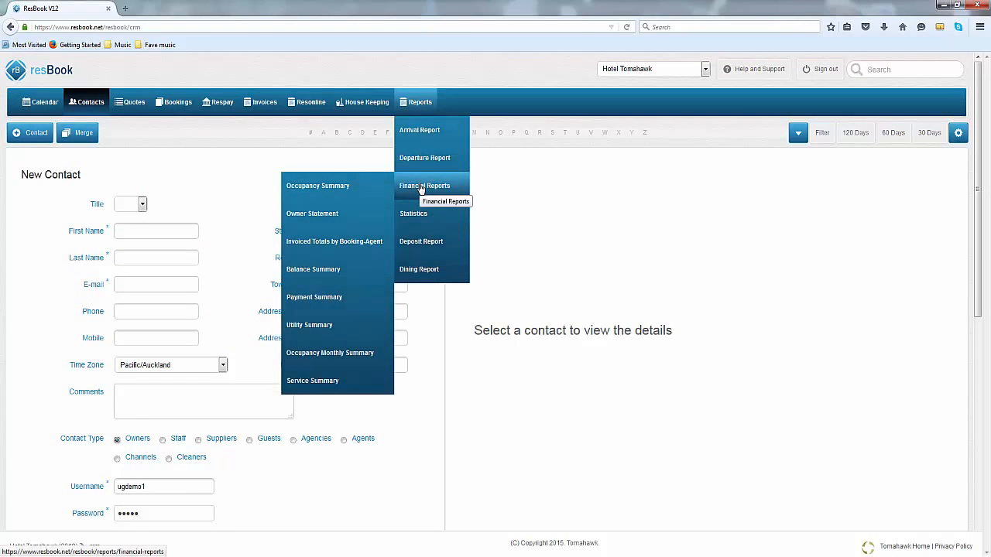
{"action": "left_click", "coordinate": [334, 223]}
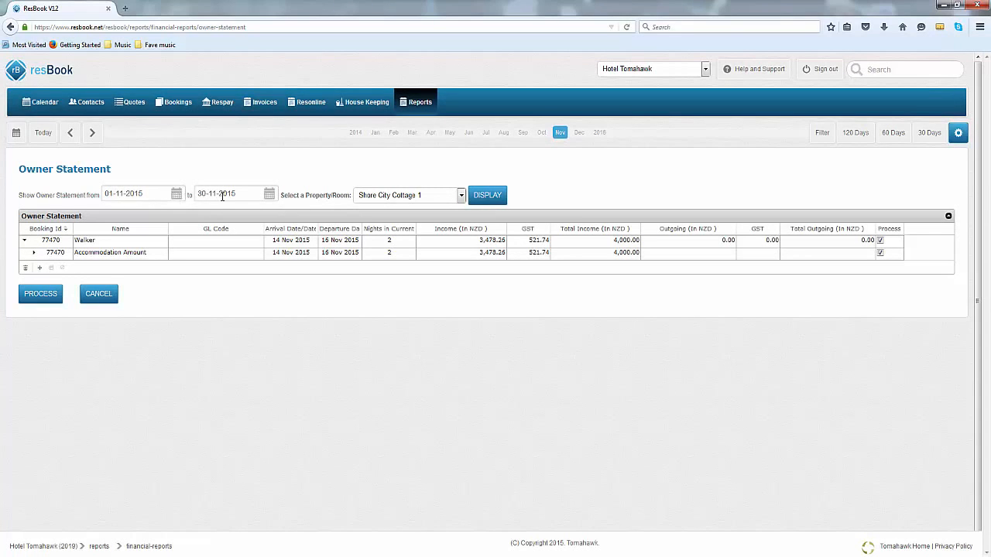
- Look through the statement's property choices without changing the selection, and preview a blank additional statement entry before discarding it
{"action": "left_click", "coordinate": [457, 198]}
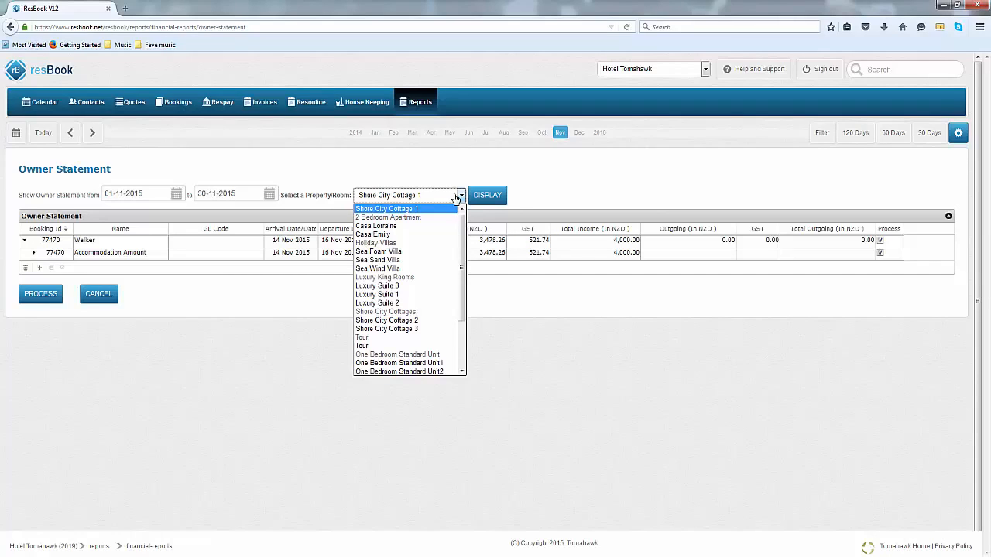
{"action": "left_click", "coordinate": [622, 160]}
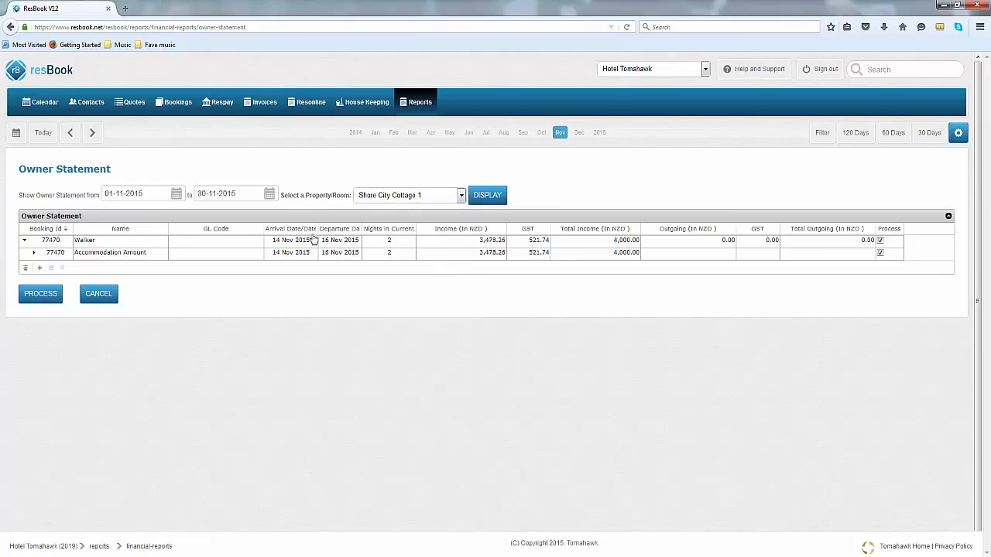
{"action": "left_click", "coordinate": [41, 269]}
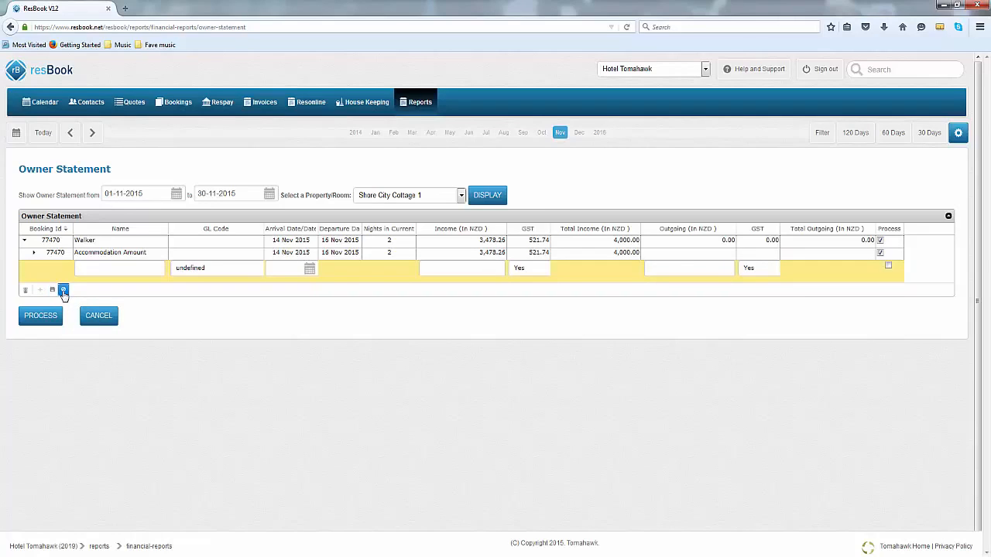
{"action": "left_click", "coordinate": [63, 290]}
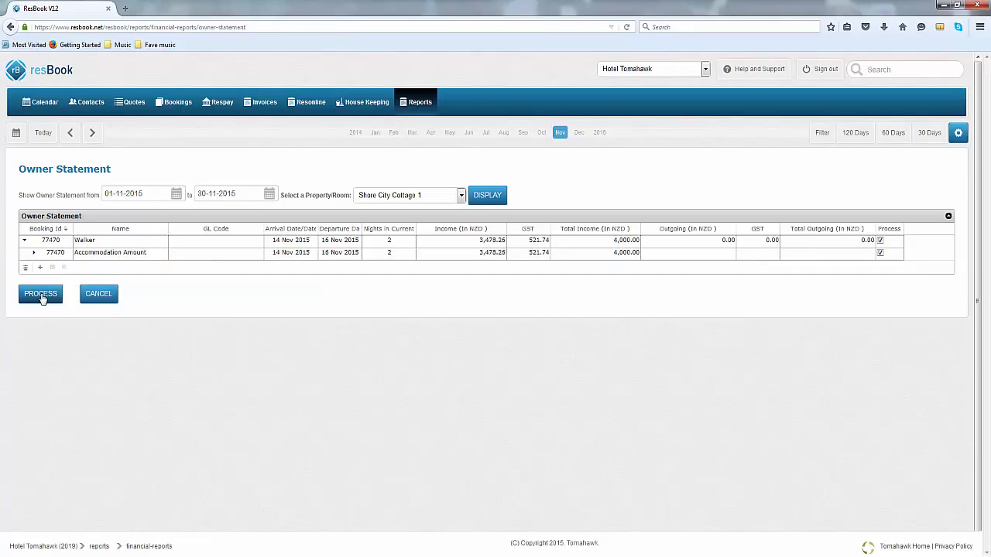
- Process the November 2015 owner statement for Shore City Cottage 1, review its balance and income summary, and finalise the report
{"action": "left_click", "coordinate": [41, 295]}
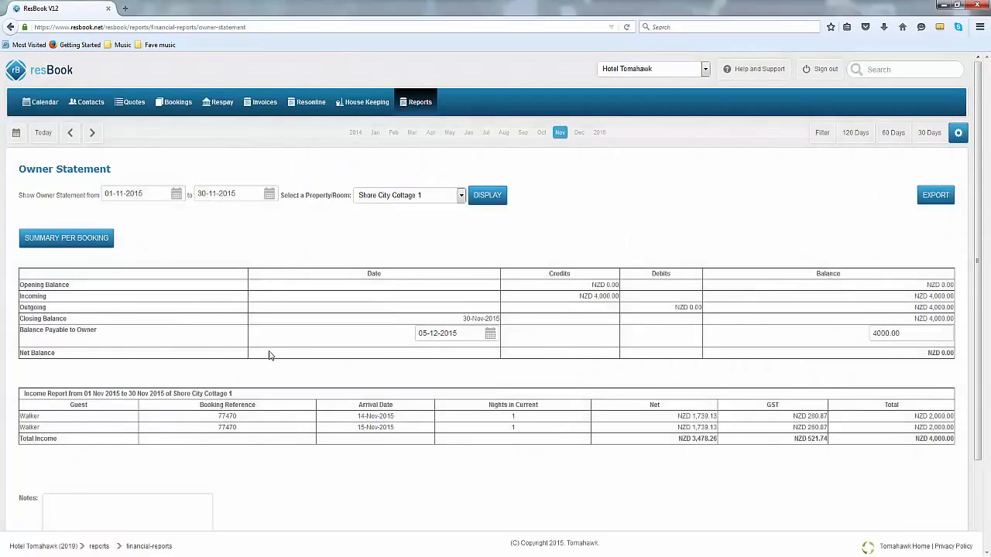
{"action": "scroll", "coordinate": [270, 355], "scroll_direction": "down", "scroll_amount": 1}
{"action": "scroll", "coordinate": [270, 354], "scroll_direction": "down", "scroll_amount": 1}
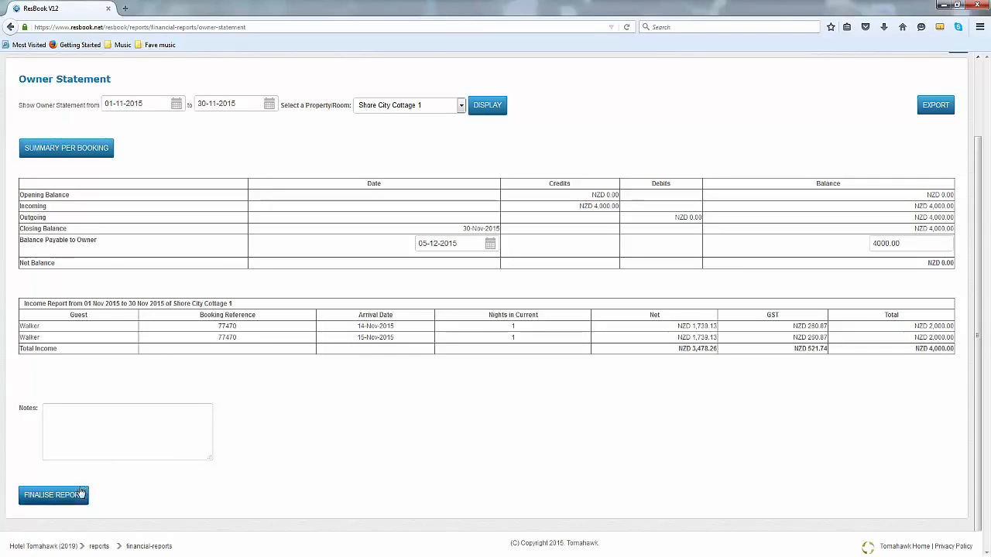
{"action": "left_click", "coordinate": [54, 496]}
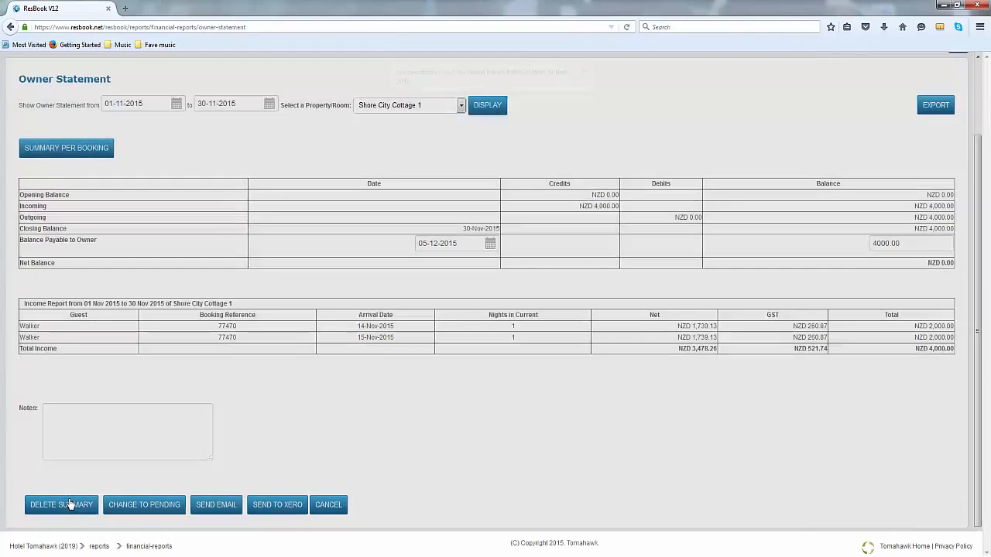